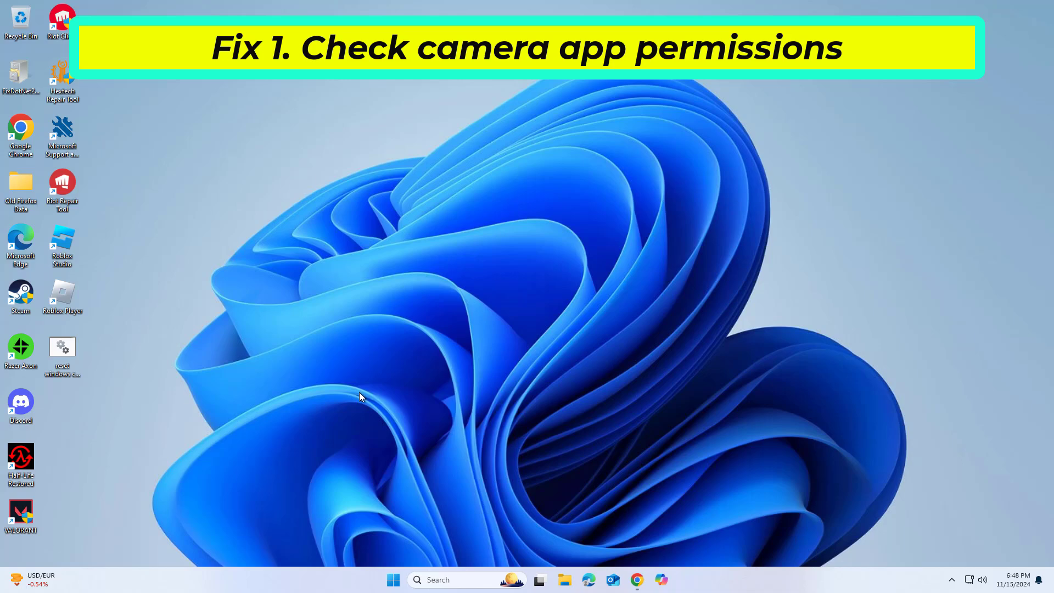
Turn on camera access in the Privacy & security camera settings, allowing Settings to make changes to the device
right_click(393, 579)
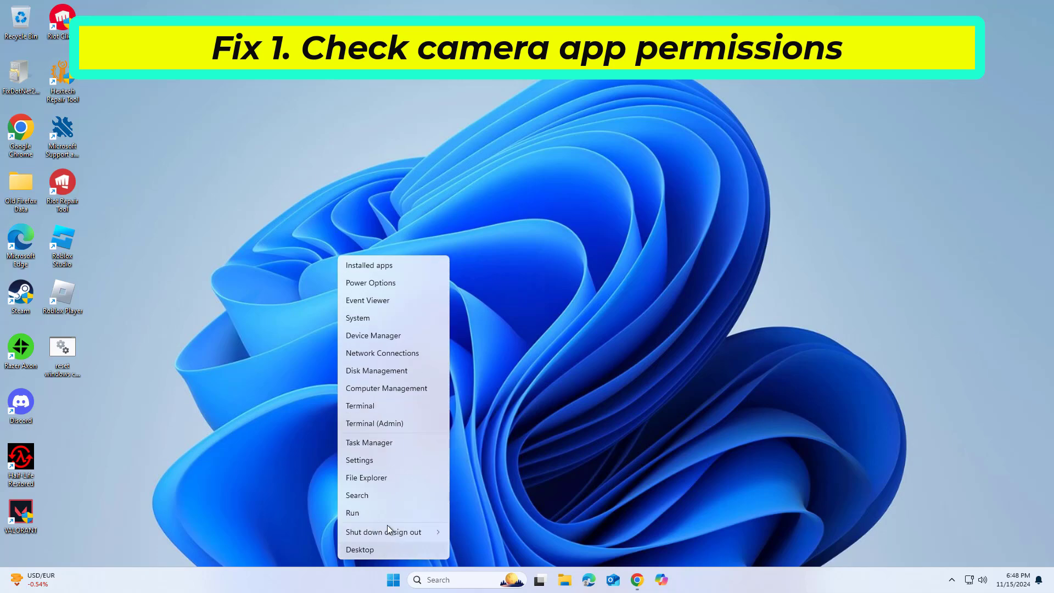
left_click(388, 459)
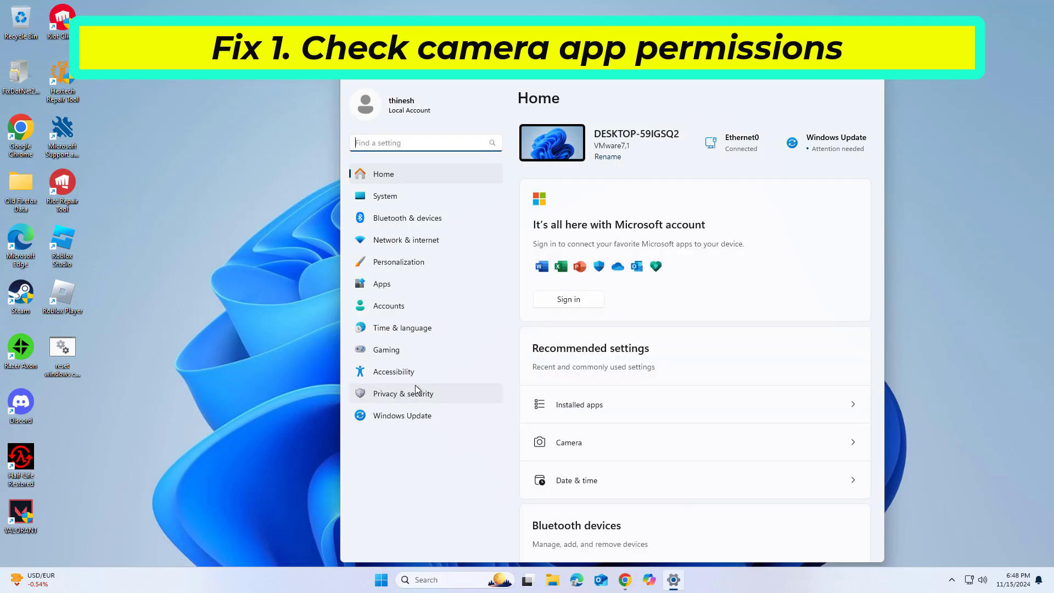
left_click(373, 395)
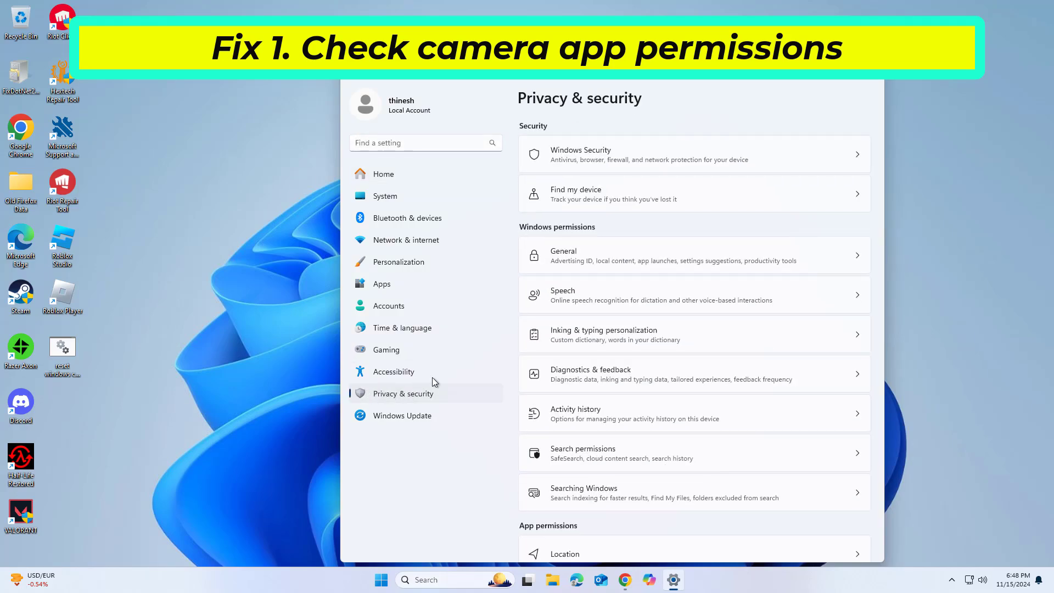
scroll(599, 368, "down", 5)
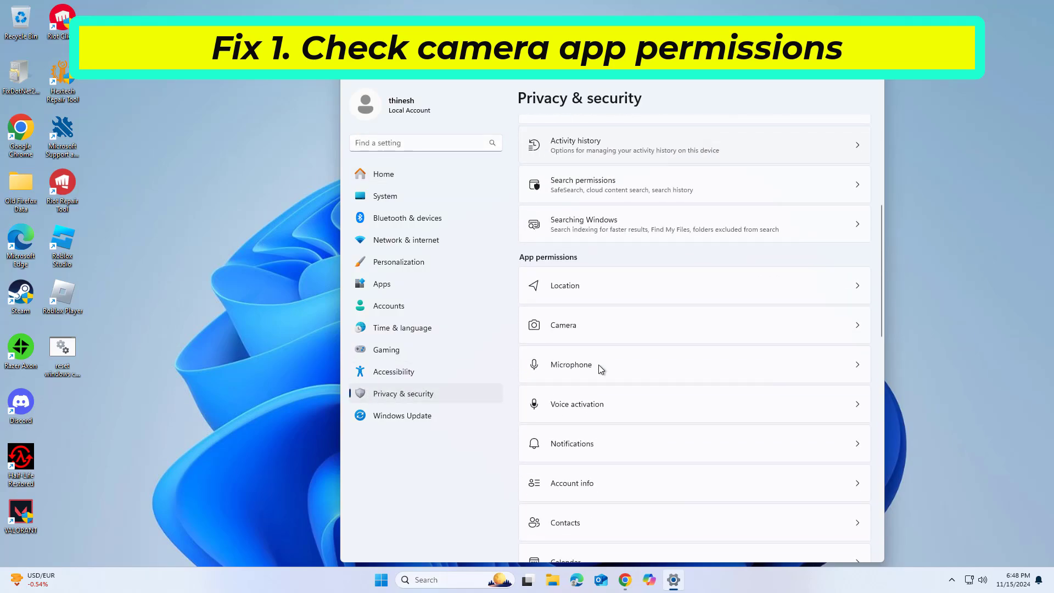
left_click(599, 329)
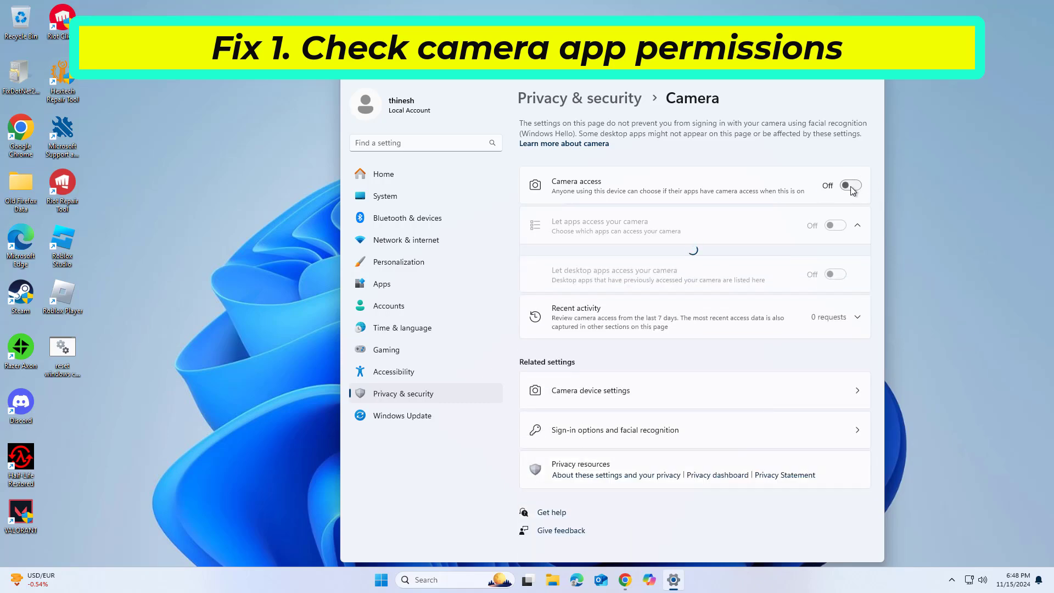
left_click(850, 186)
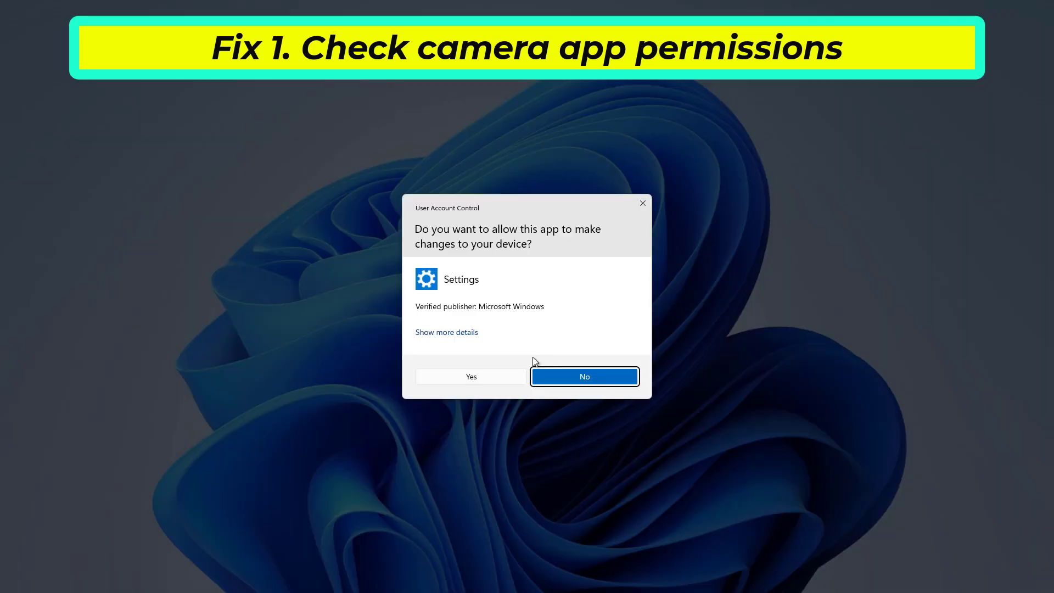
left_click(485, 377)
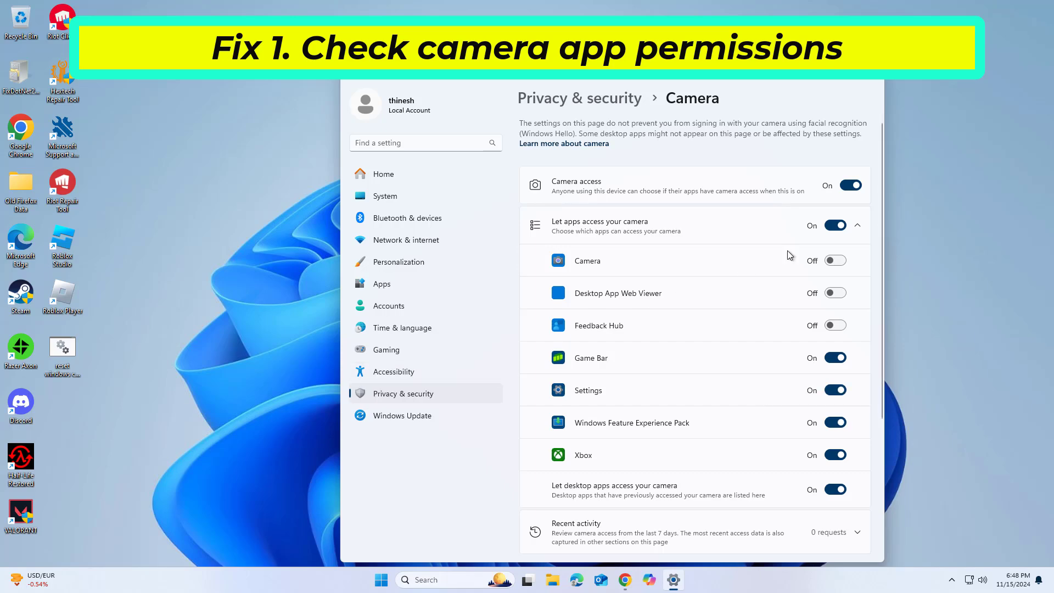
left_click(839, 226)
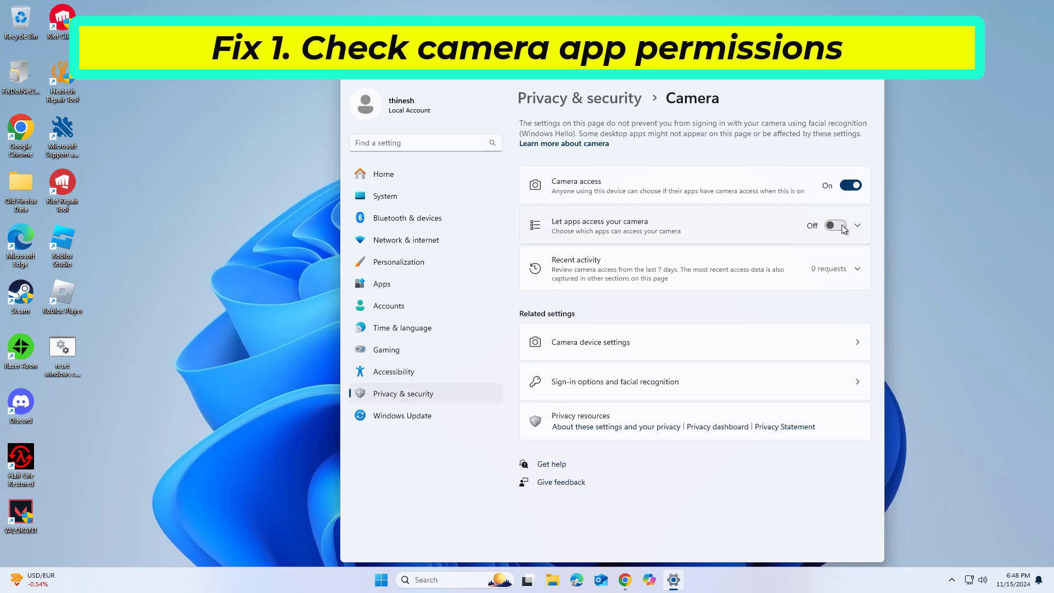
left_click(843, 227)
left_click(853, 228)
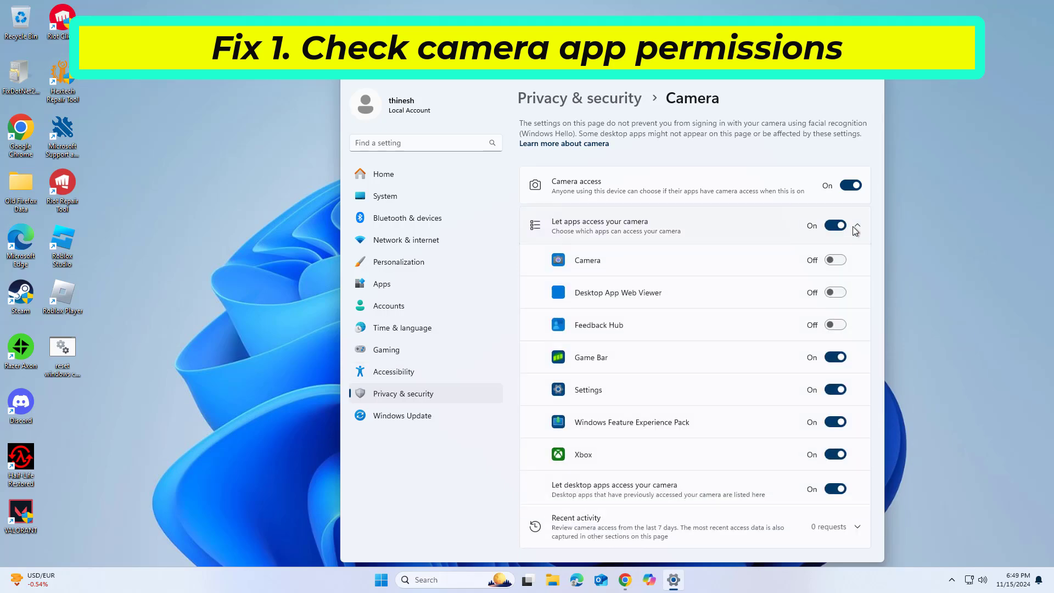
Allow the Camera app to access the camera, and close Settings
scroll(736, 287, "down", 3)
scroll(734, 288, "up", 2)
scroll(736, 291, "up", 2)
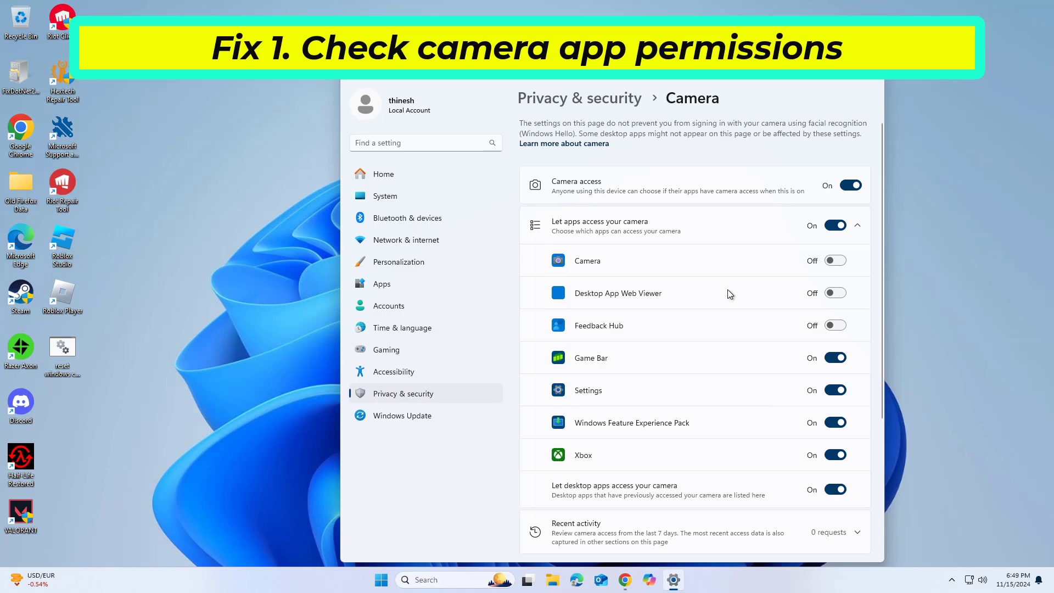
left_click(834, 260)
left_click(867, 84)
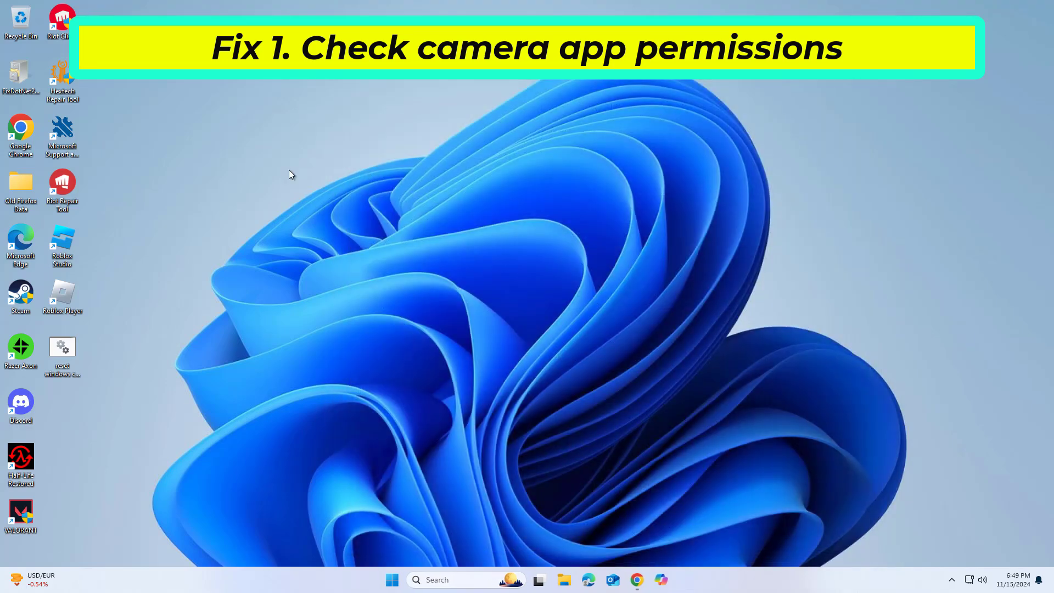
Examine the background processes in Task Manager, including the available actions for Antimalware Core Service, and close it
right_click(706, 582)
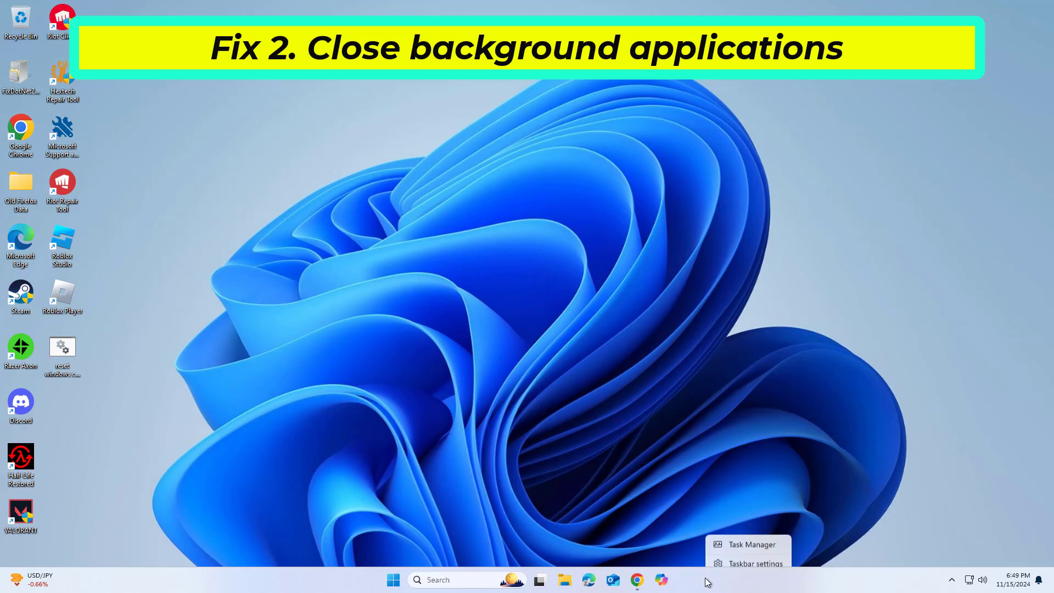
left_click(732, 537)
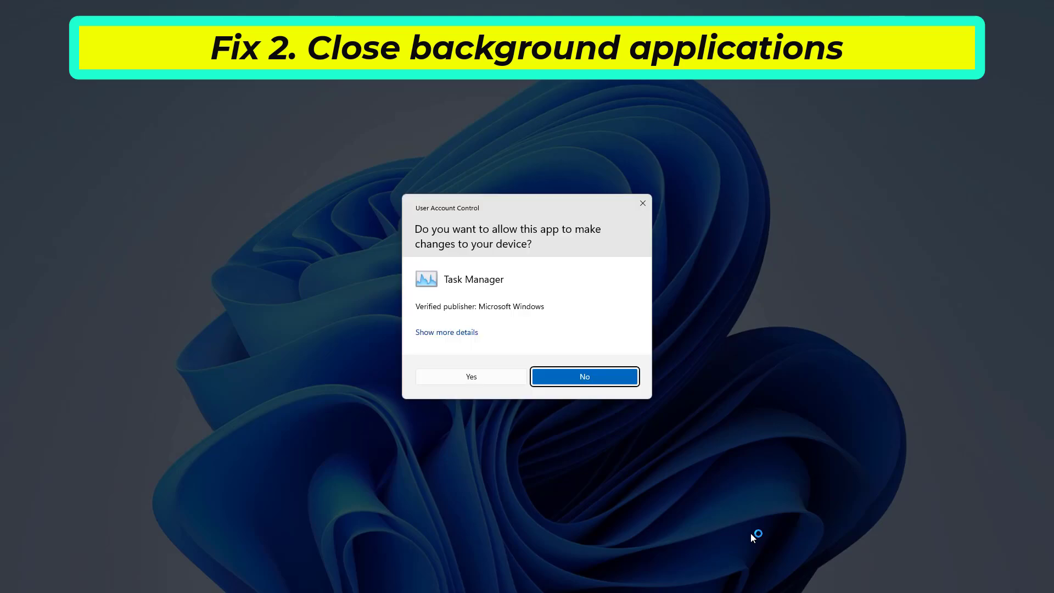
left_click(475, 375)
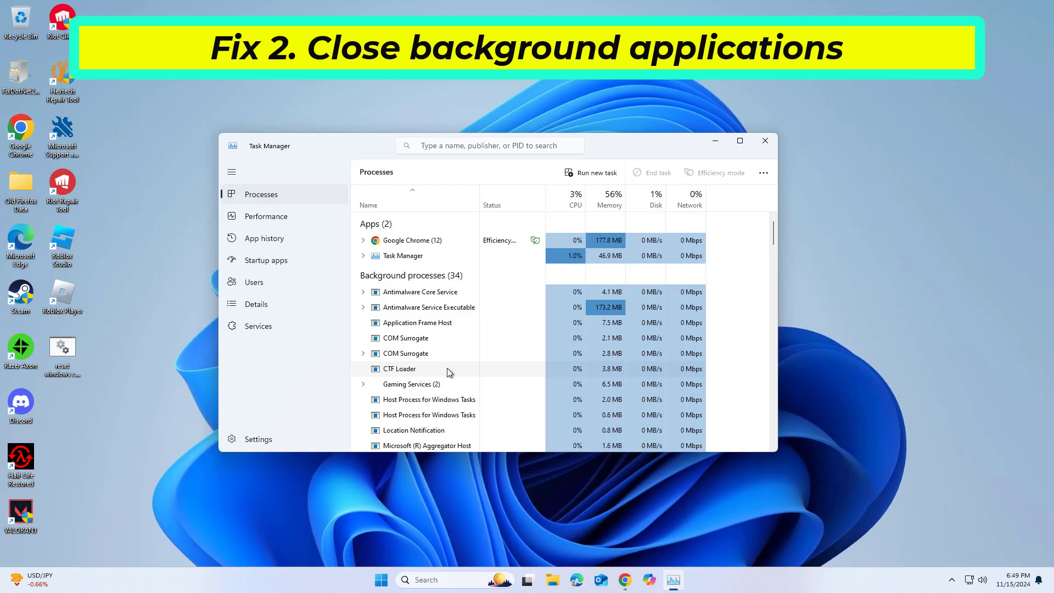
right_click(409, 296)
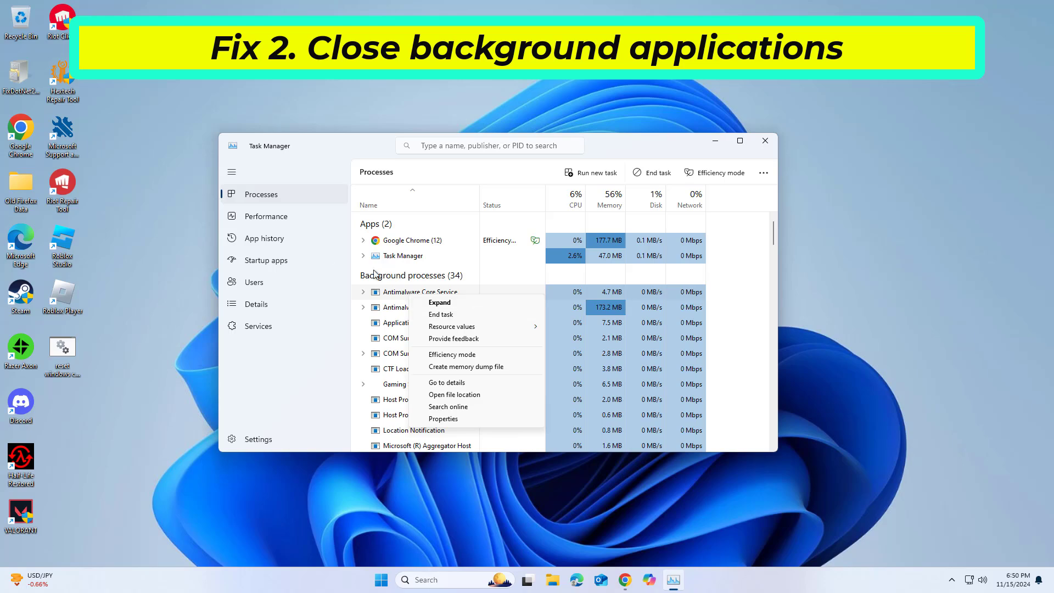
left_click(331, 261)
key("alt+F4")
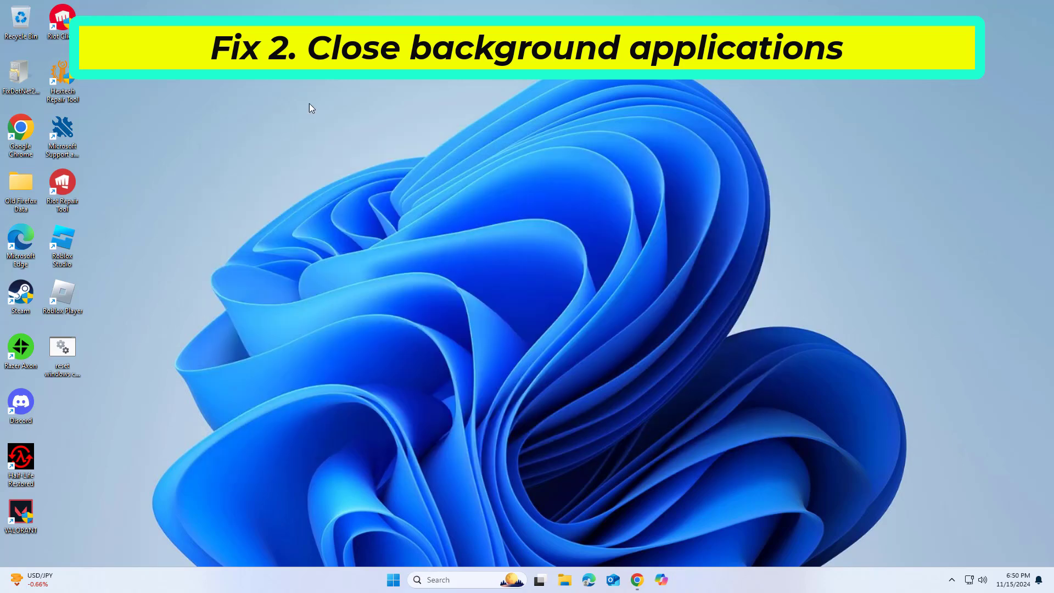
Search Windows for the Camera app, open its app settings and repair it
left_click(433, 580)
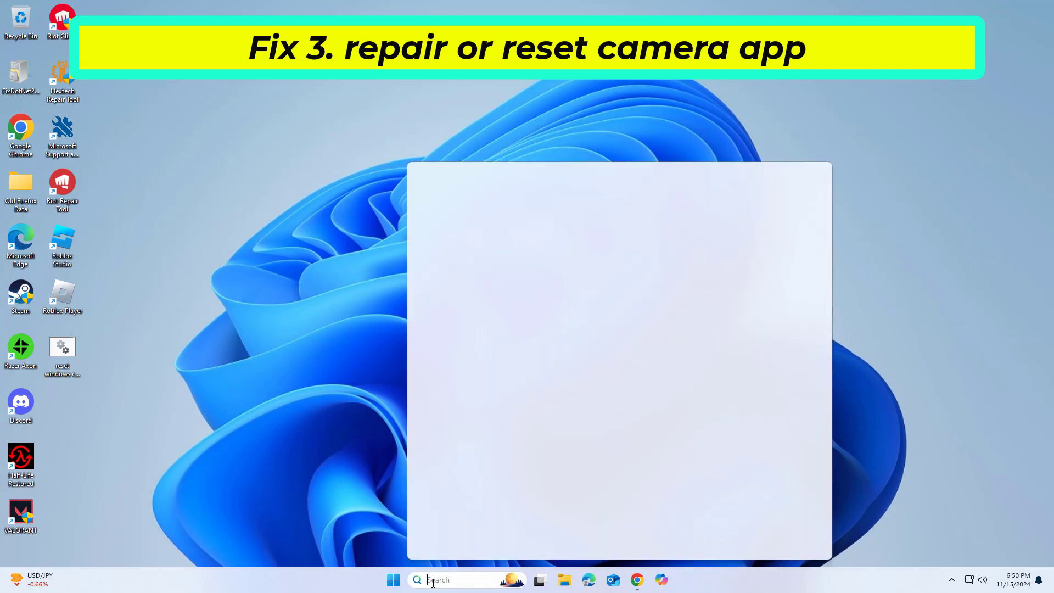
type("camer")
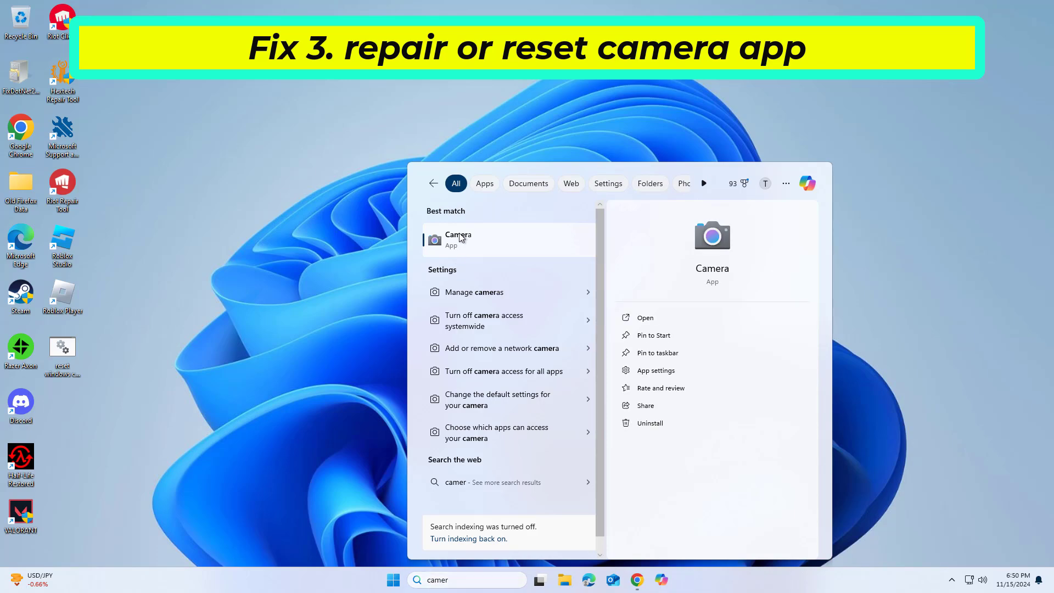
right_click(459, 235)
left_click(497, 294)
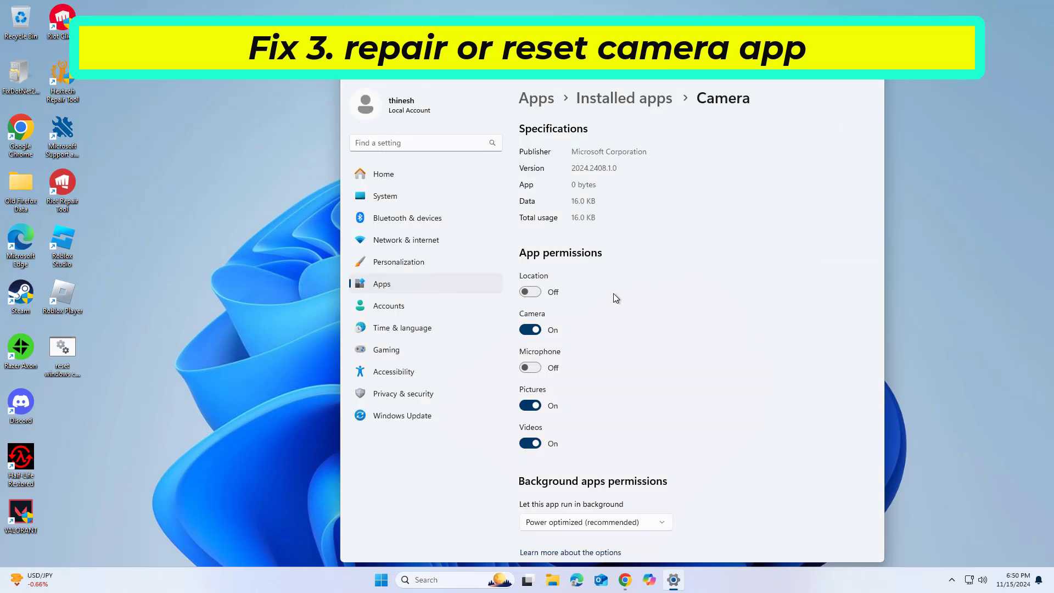
scroll(615, 297, "down", 6)
scroll(614, 297, "down", 3)
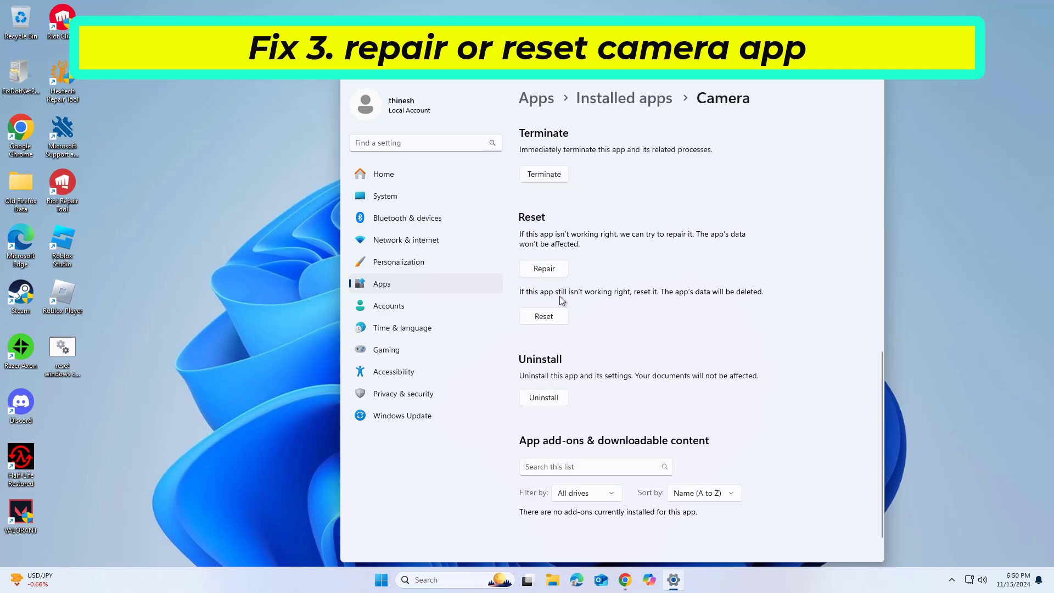
left_click(561, 270)
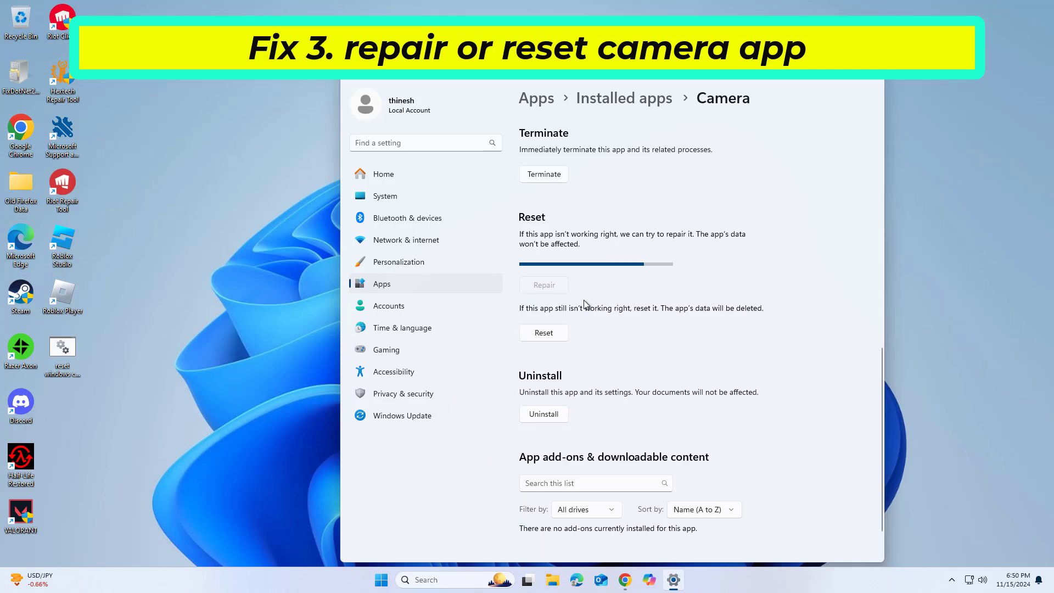
Reset the Camera app, confirming the deletion of its data, and close Settings
left_click(546, 316)
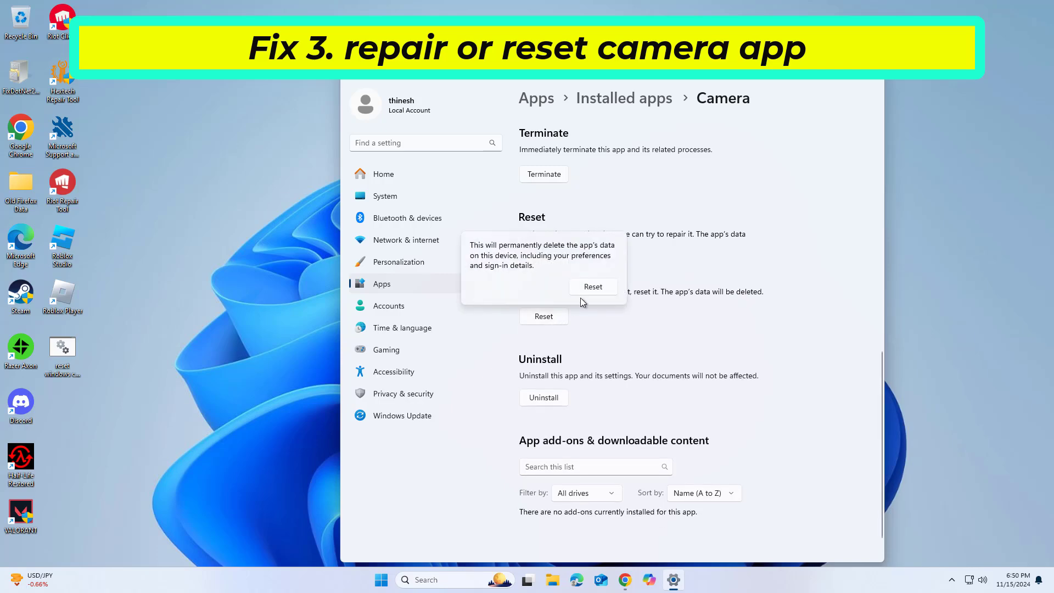
left_click(587, 298)
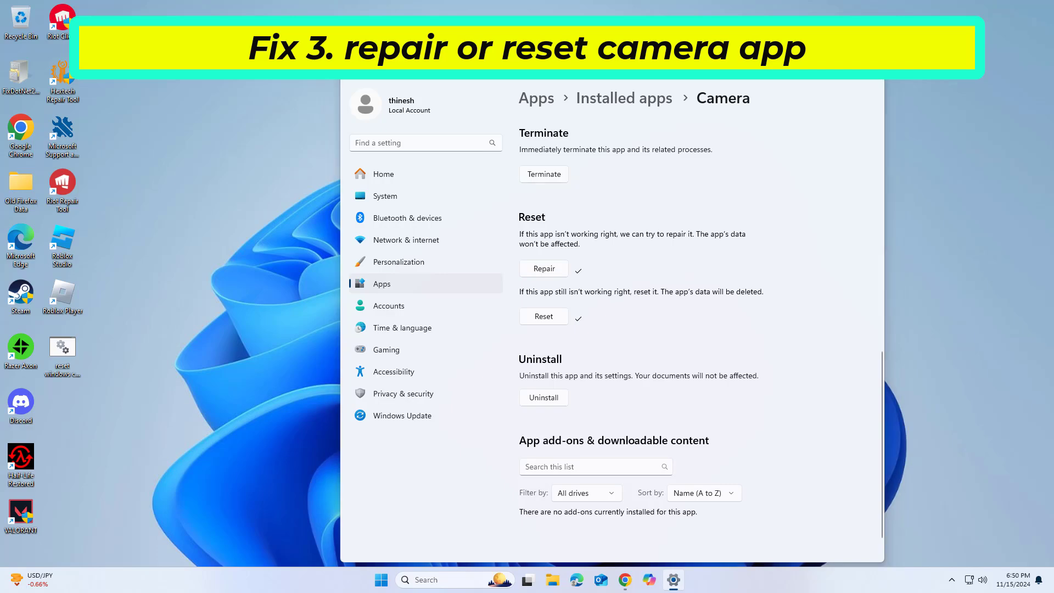
key("alt+F4")
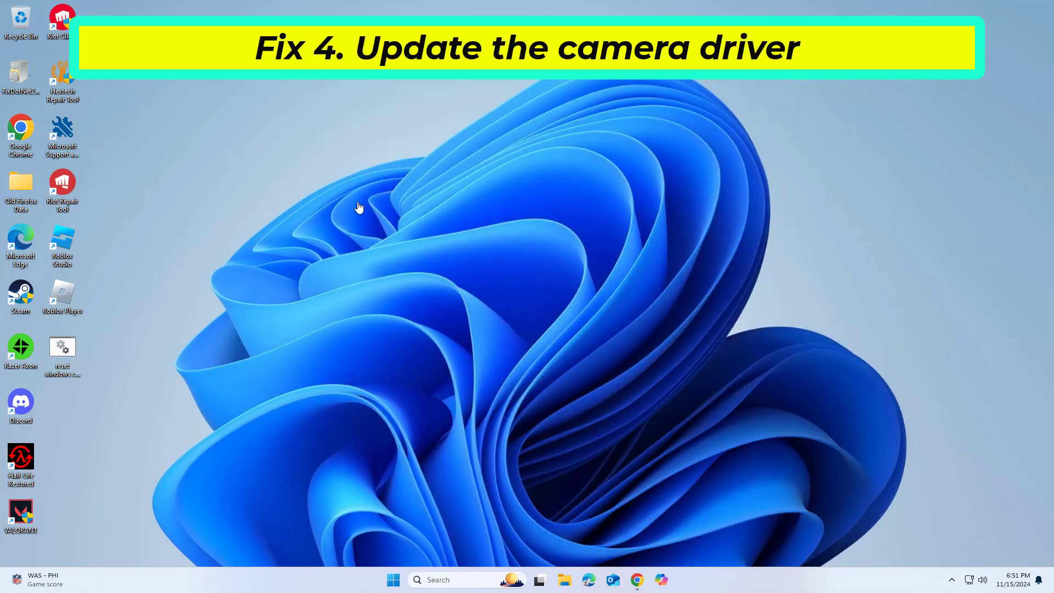
Search for "device", open Device Manager with permission to make changes, and move its window toward the middle of the desktop
left_click(445, 578)
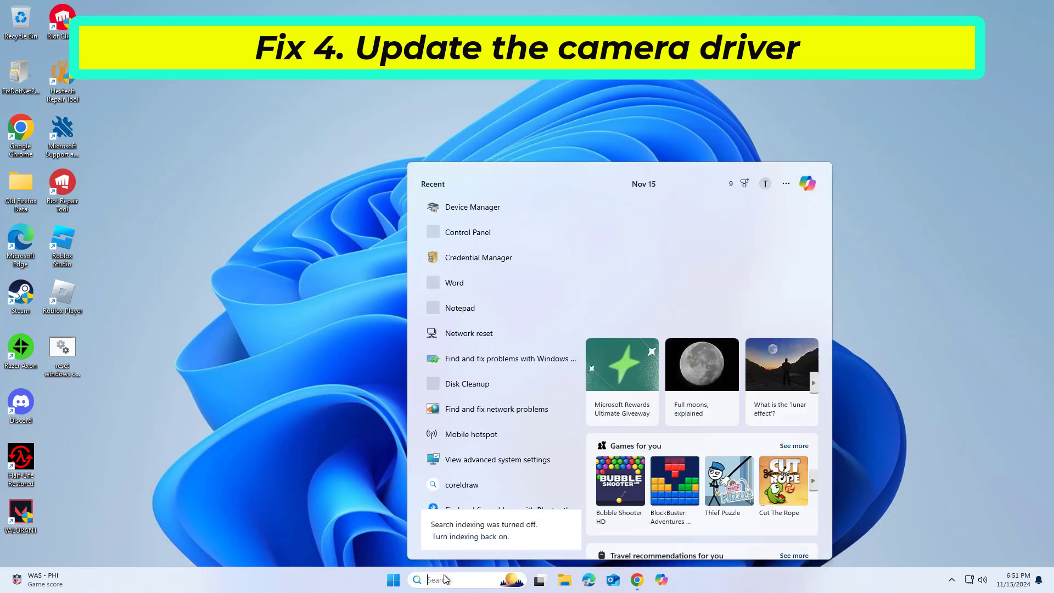
type("devi")
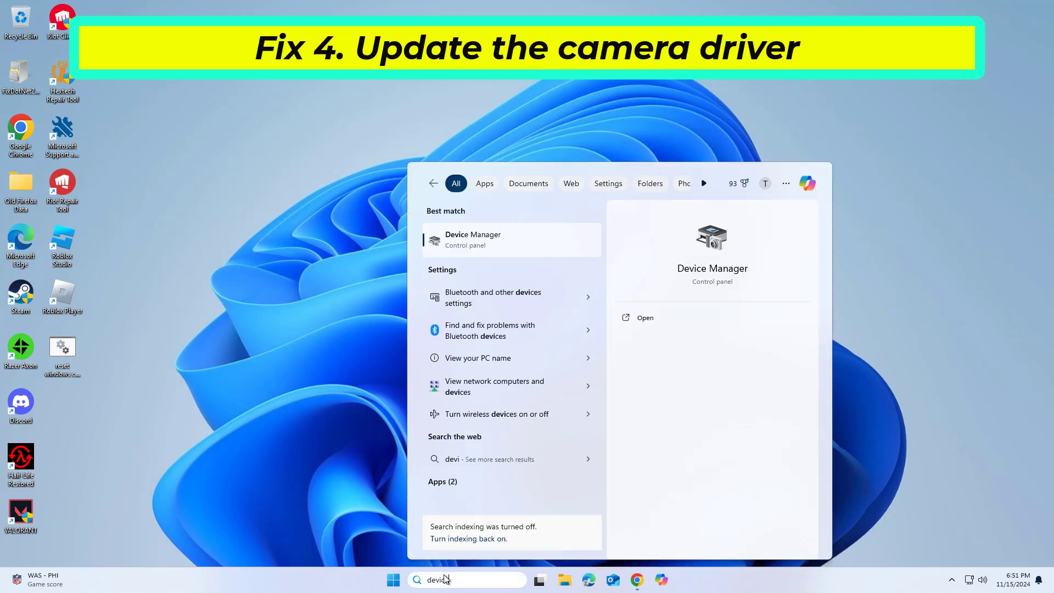
type("ce")
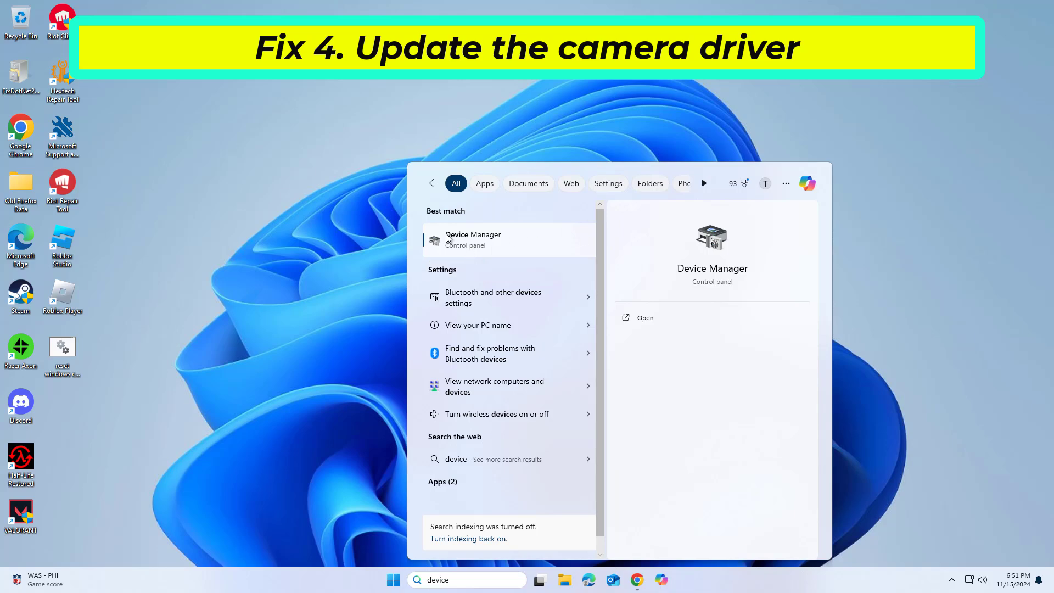
left_click(496, 240)
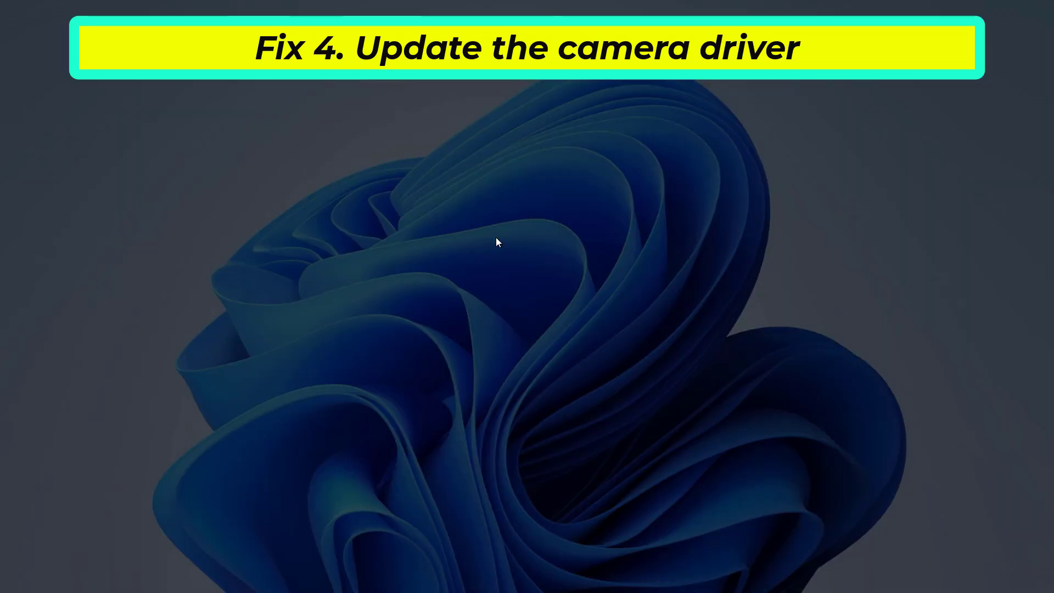
left_click(471, 376)
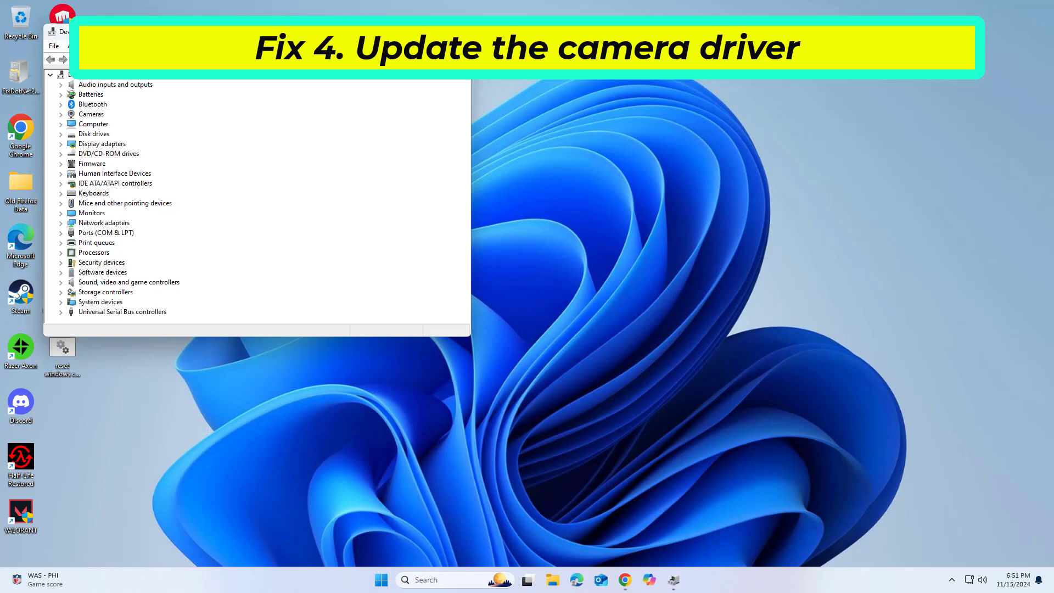
left_click_drag(340, 44, 512, 137)
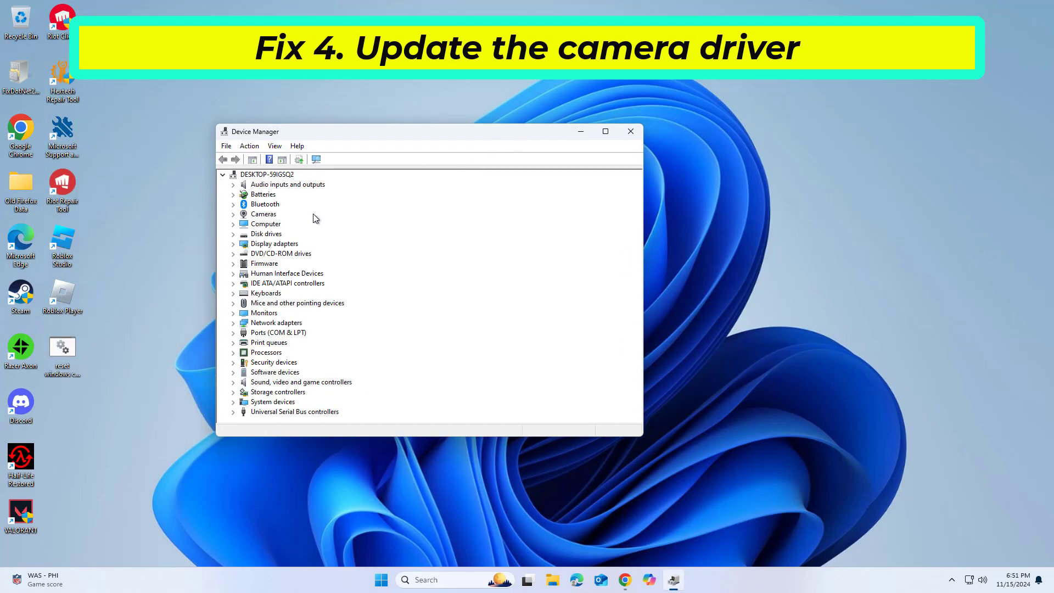
Open the driver update options for the HD Webcam under Cameras
left_click(232, 214)
right_click(276, 226)
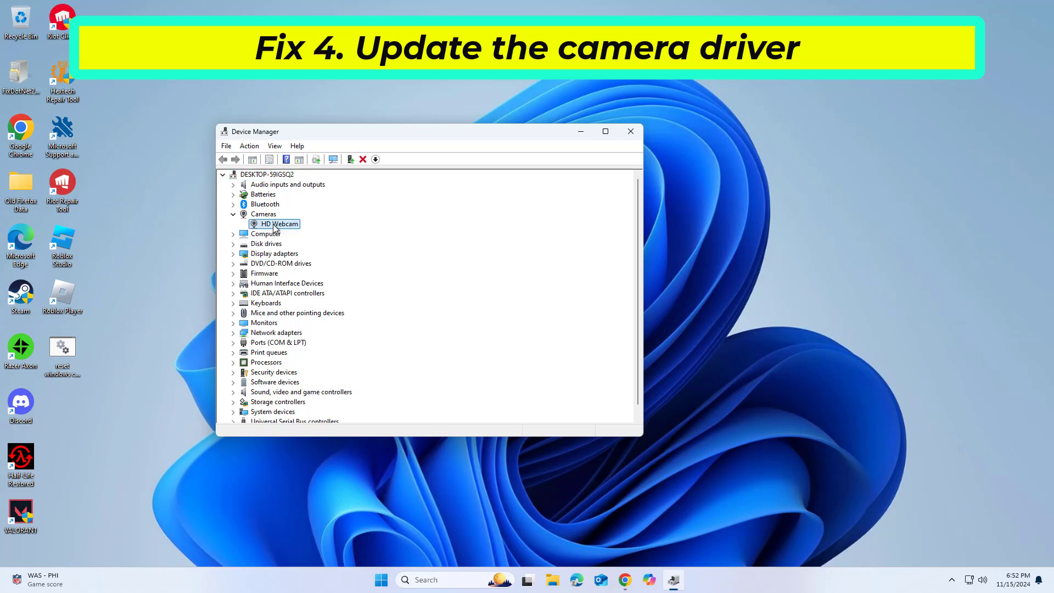
left_click(334, 234)
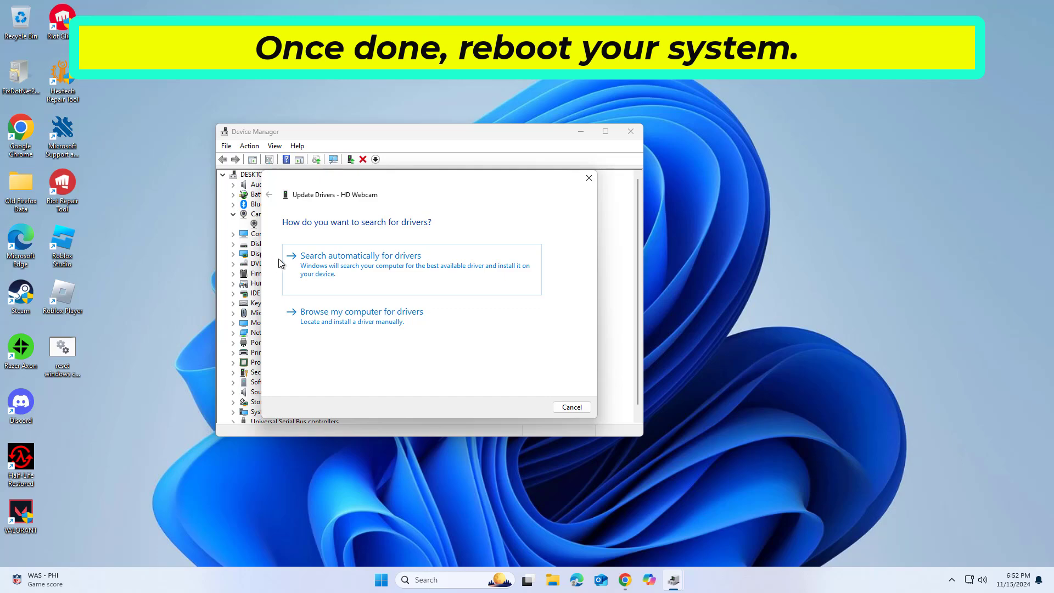
Search Windows for "fix store" and open the Windows Store Apps troubleshooter with permission to make changes
left_click(459, 581)
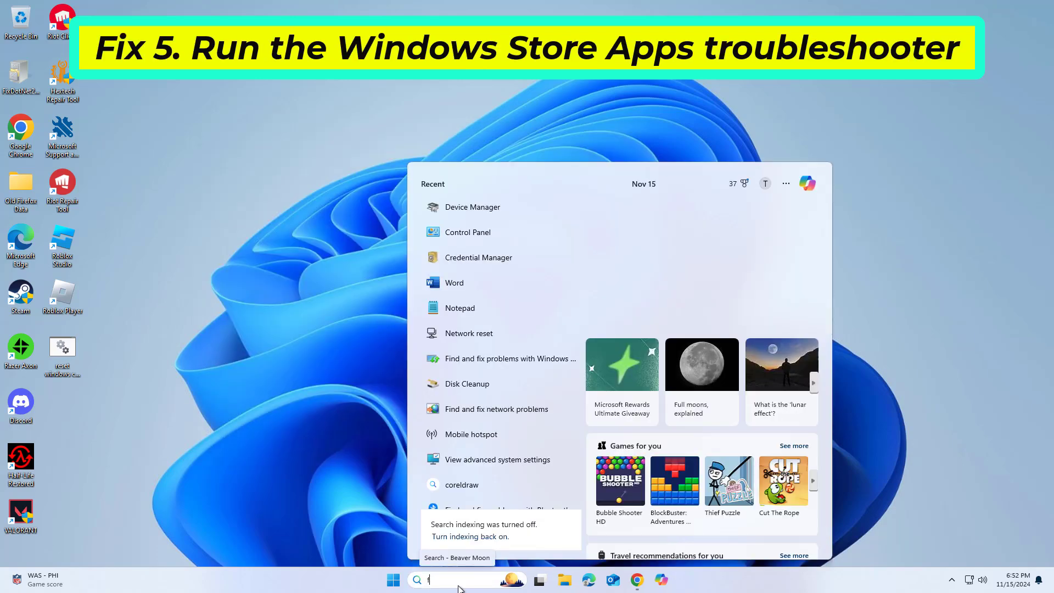
type("fix")
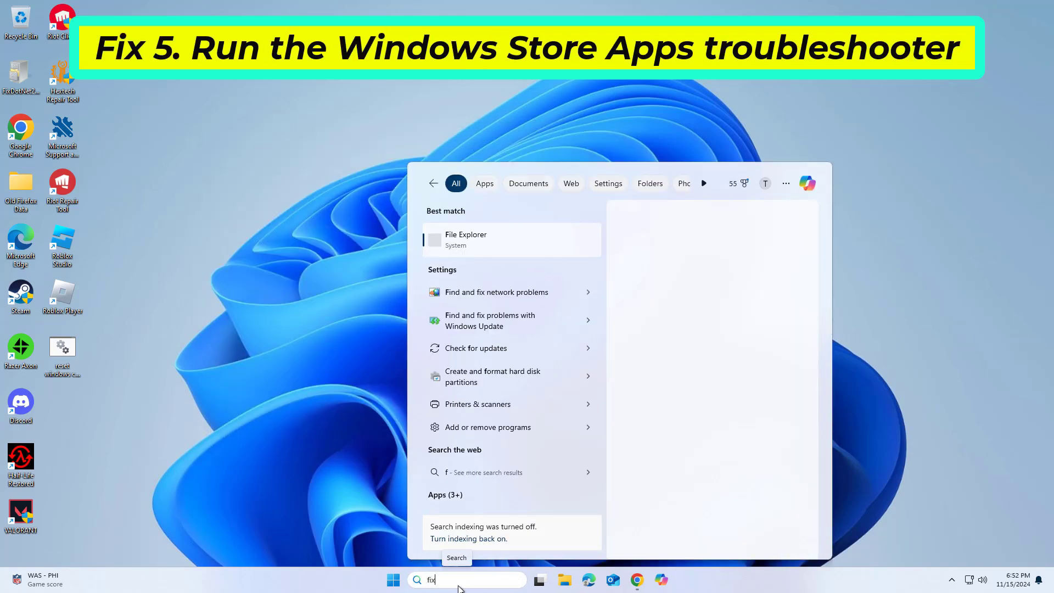
type(" stor")
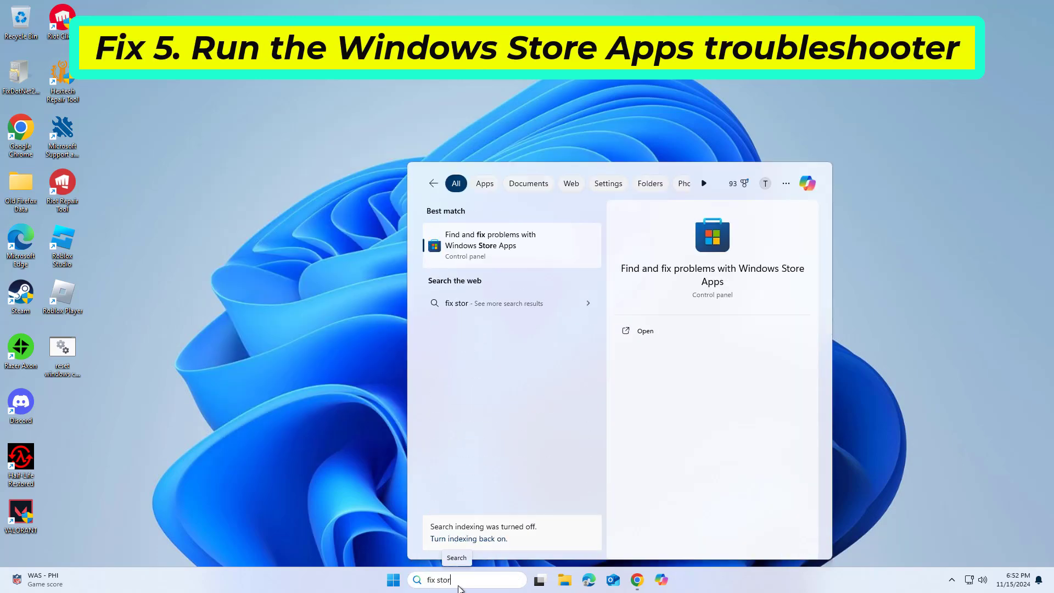
type("e")
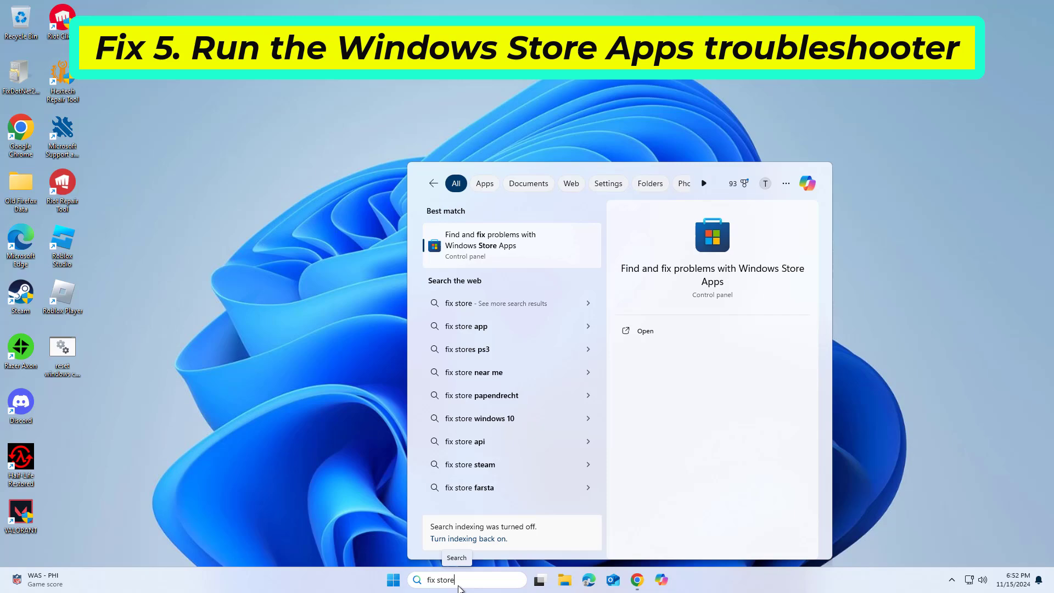
left_click(480, 241)
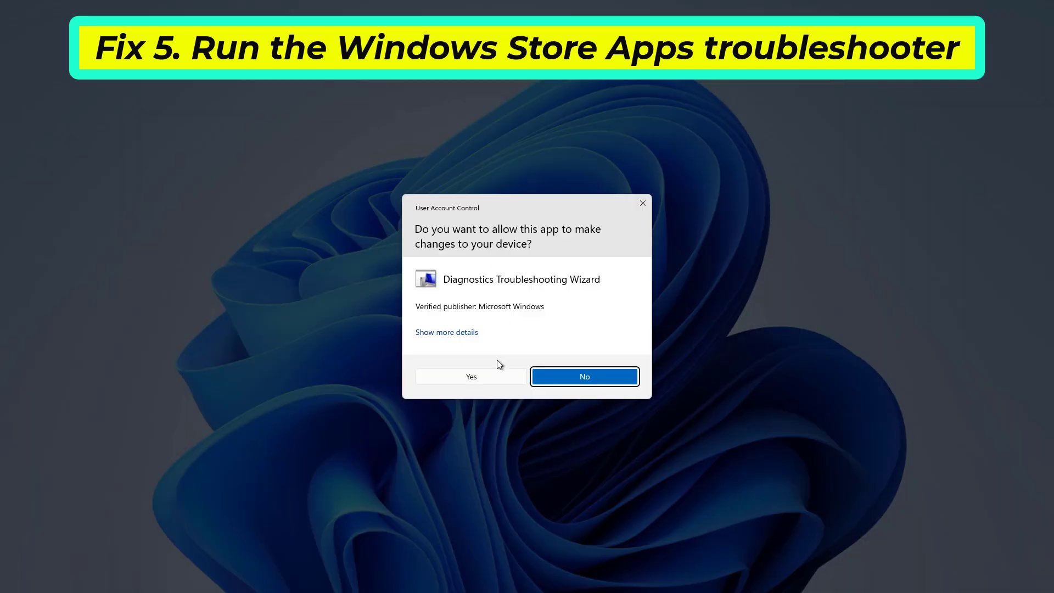
left_click(493, 378)
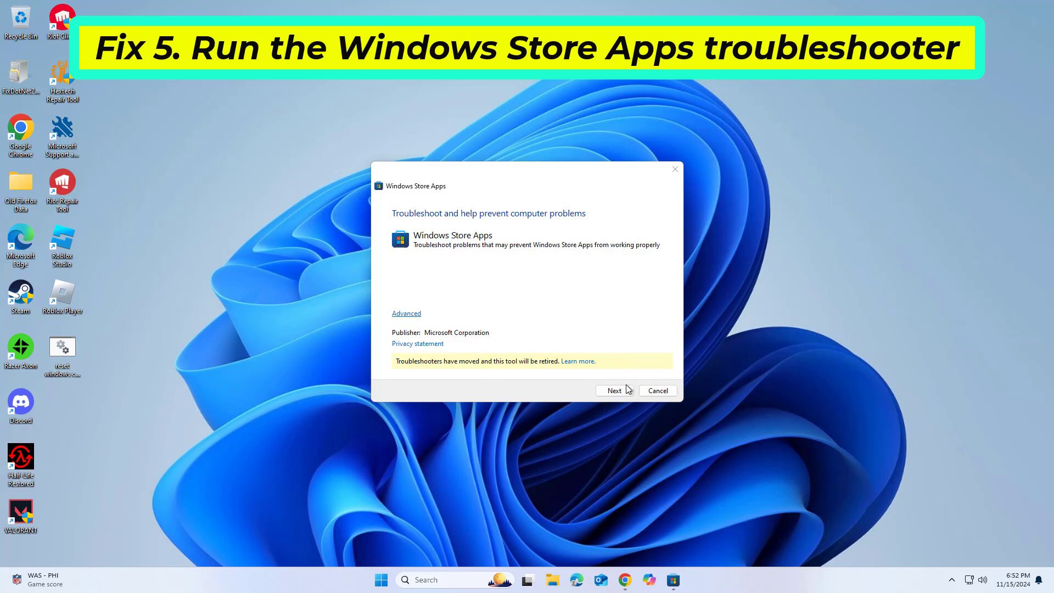
Run the Windows Store Apps troubleshooter to completion and close it
left_click(614, 390)
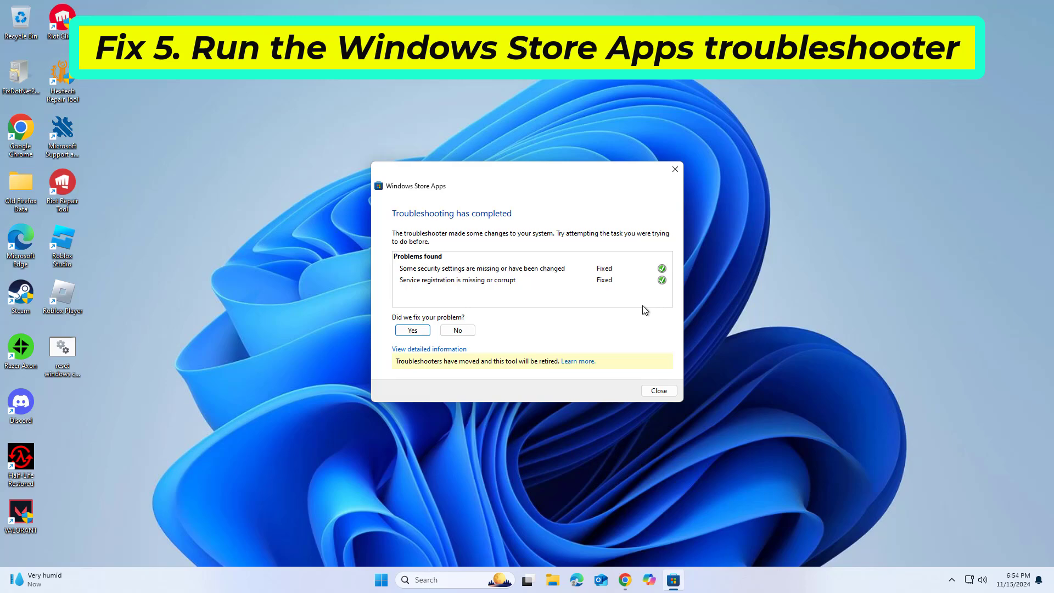
left_click(419, 331)
left_click(449, 329)
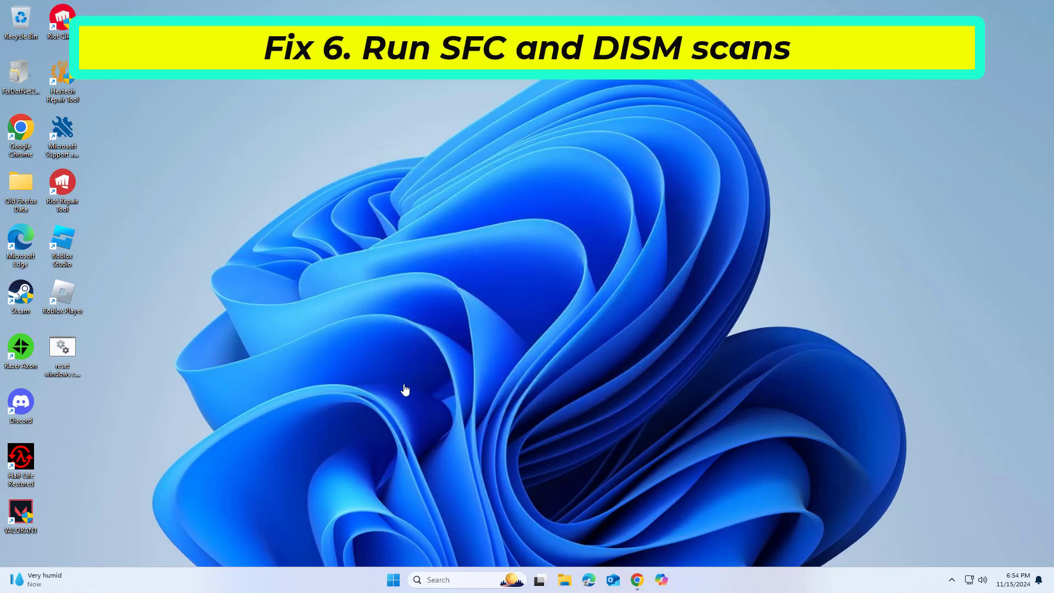
Search for "cmd", open Command Prompt as administrator with permission to make changes, and move its window toward the middle of the desktop
left_click(444, 577)
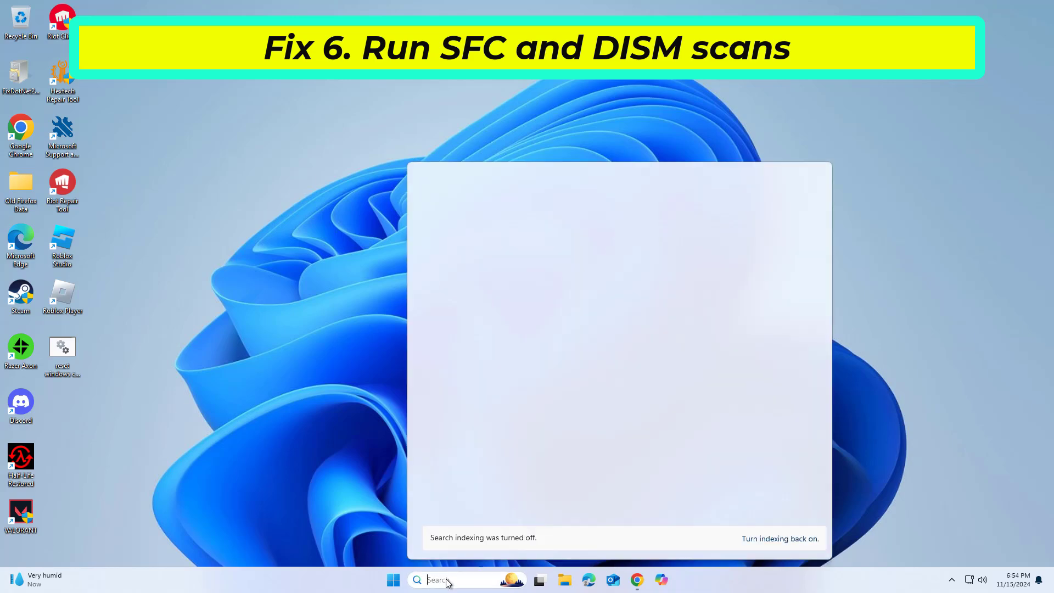
type("cmd")
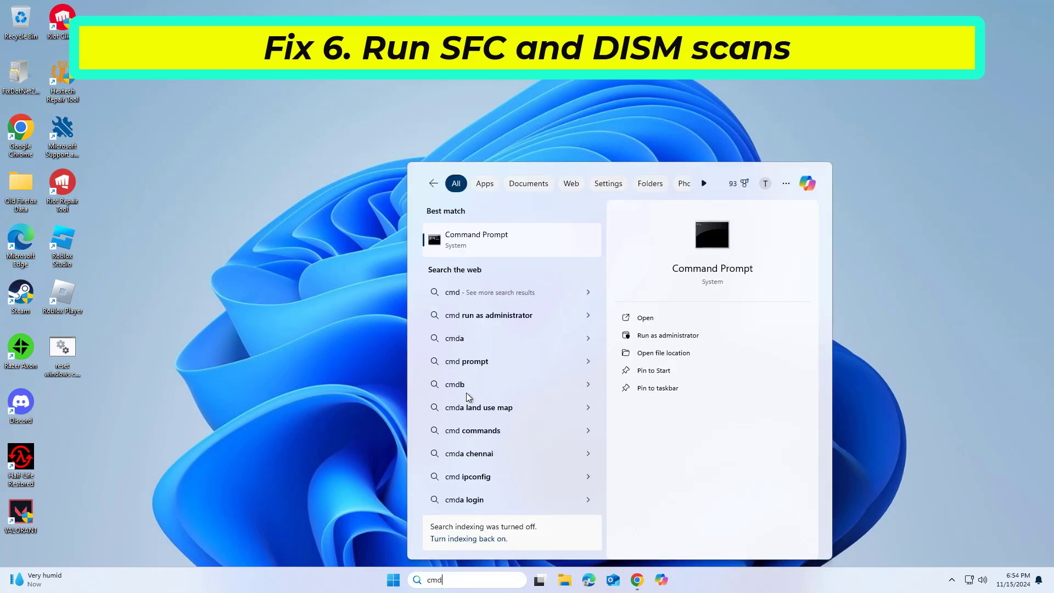
right_click(481, 246)
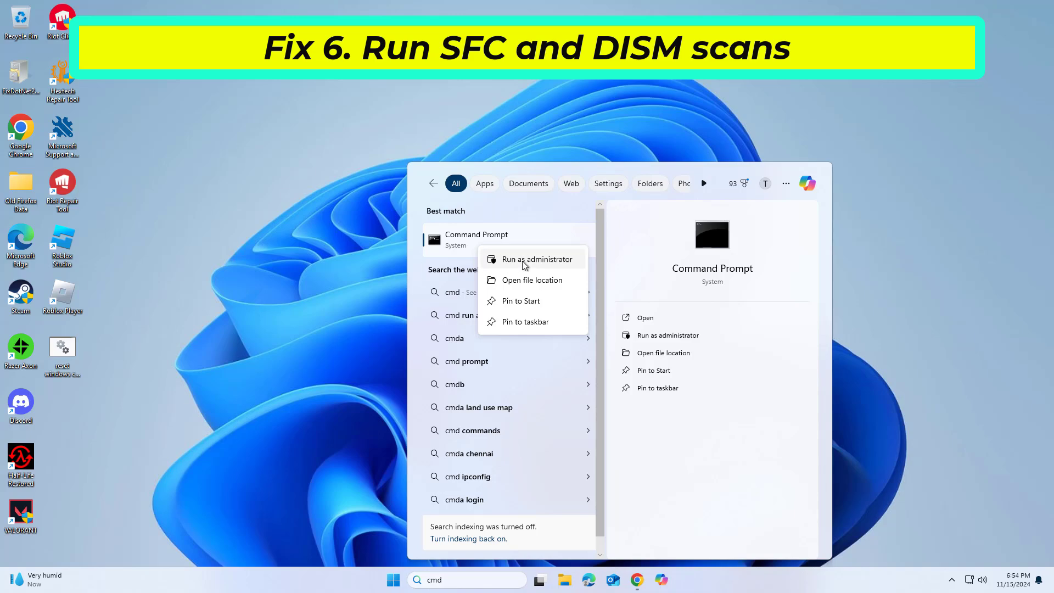
left_click(550, 265)
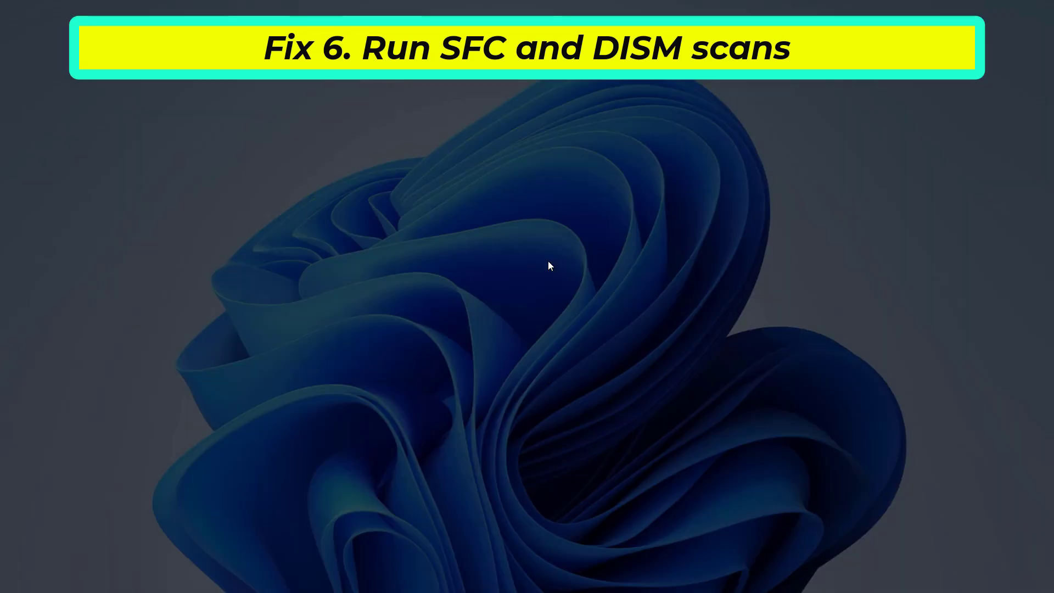
left_click(496, 377)
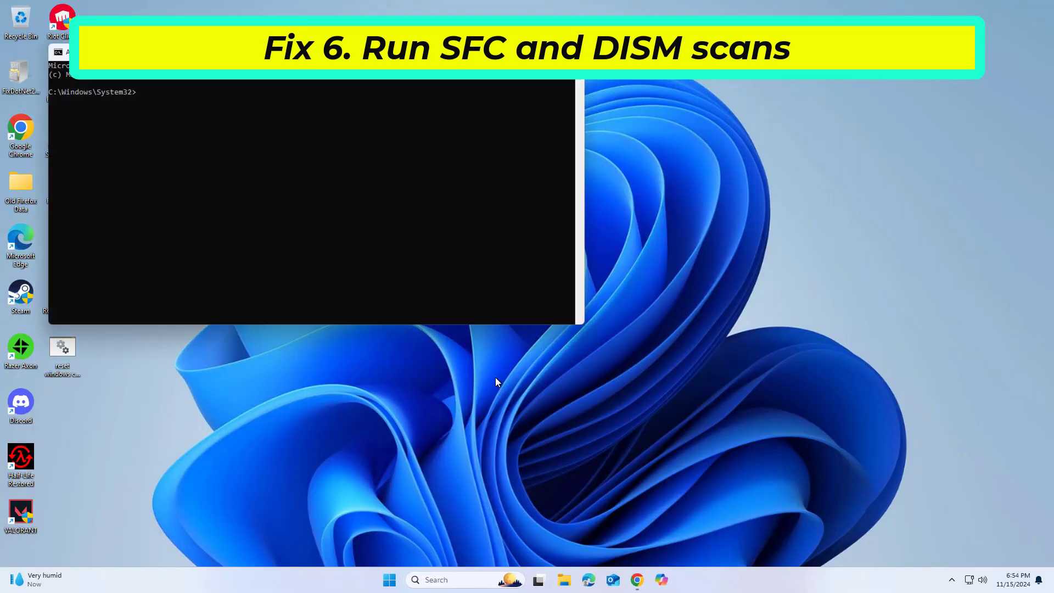
left_click(508, 97)
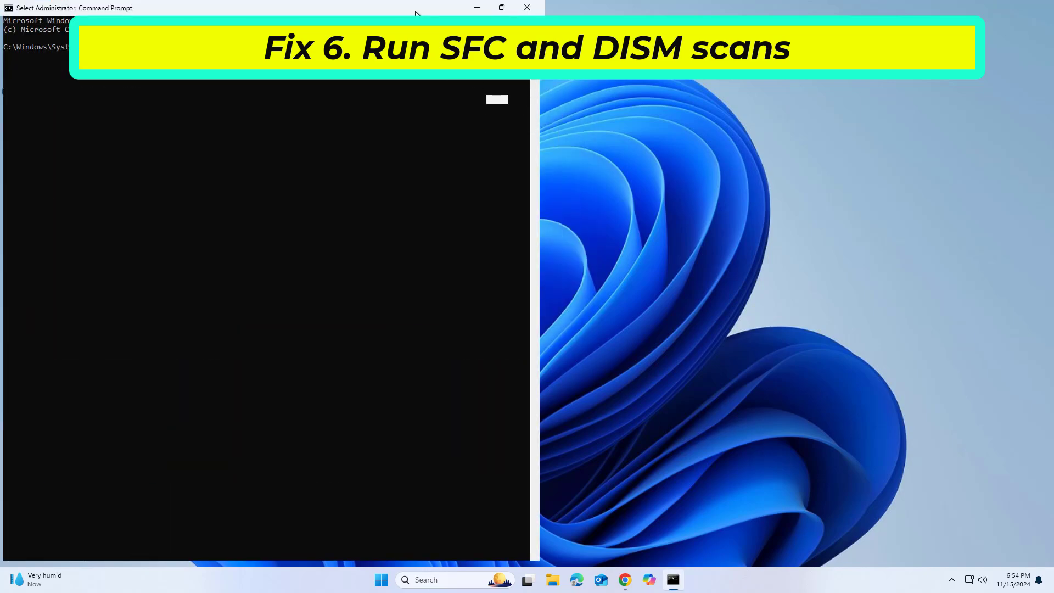
left_click_drag(415, 13, 587, 148)
Start a system file scan with the command sfc /scannow
type("sfc")
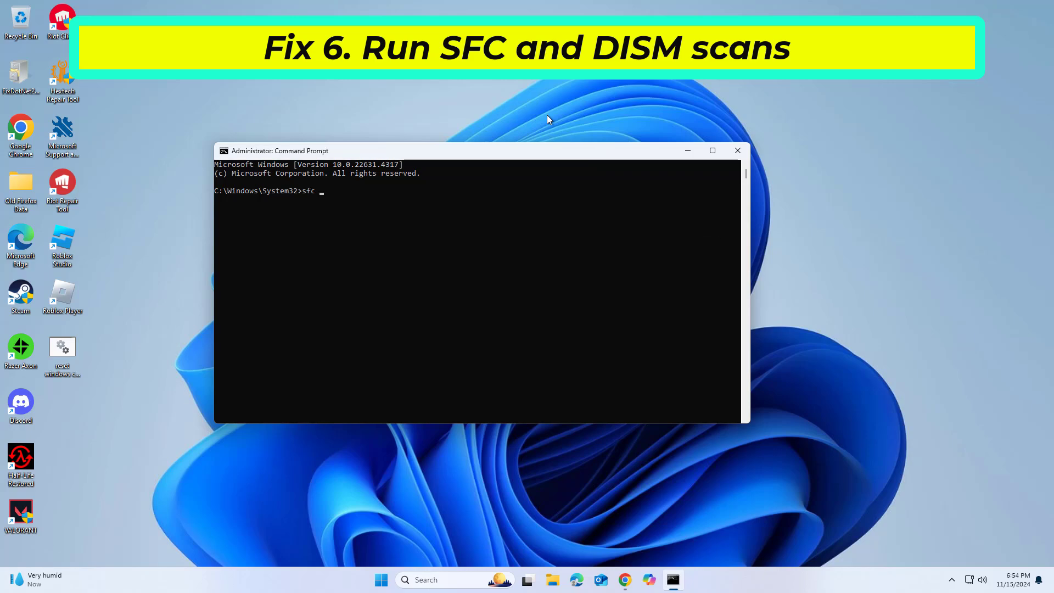
type(" /scannow")
key("Return")
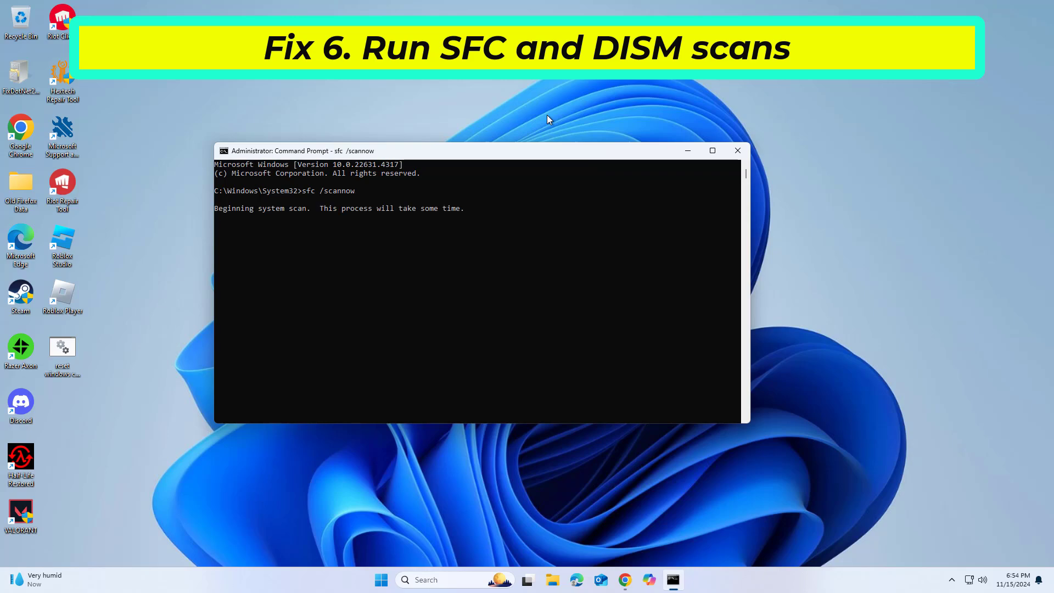